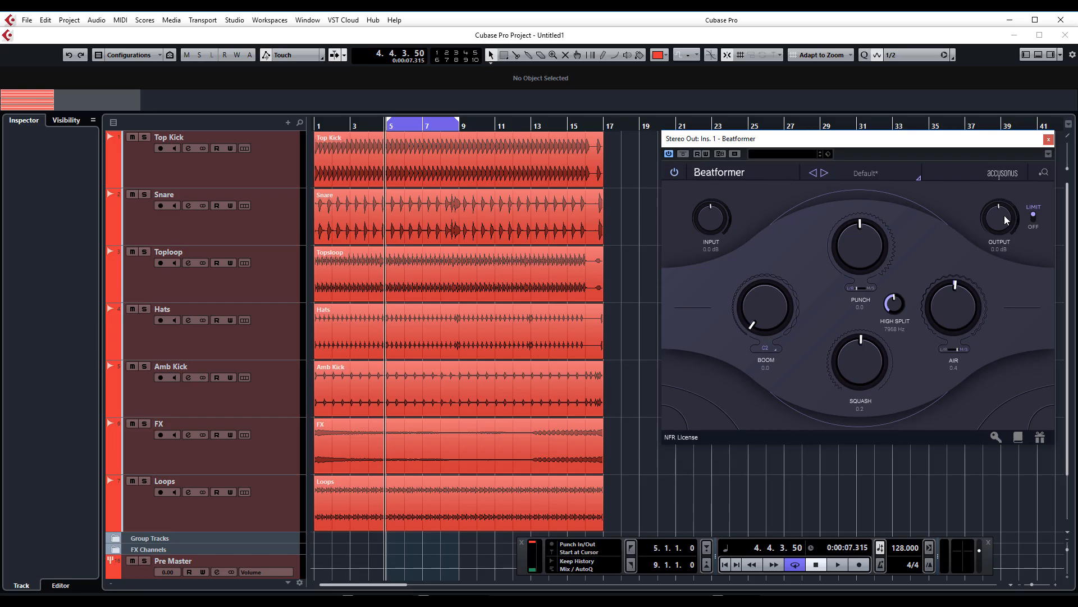
- View the preset list of the stereo output's Beatformer, and audition the looped section with the plug-in bypassed
click(876, 173)
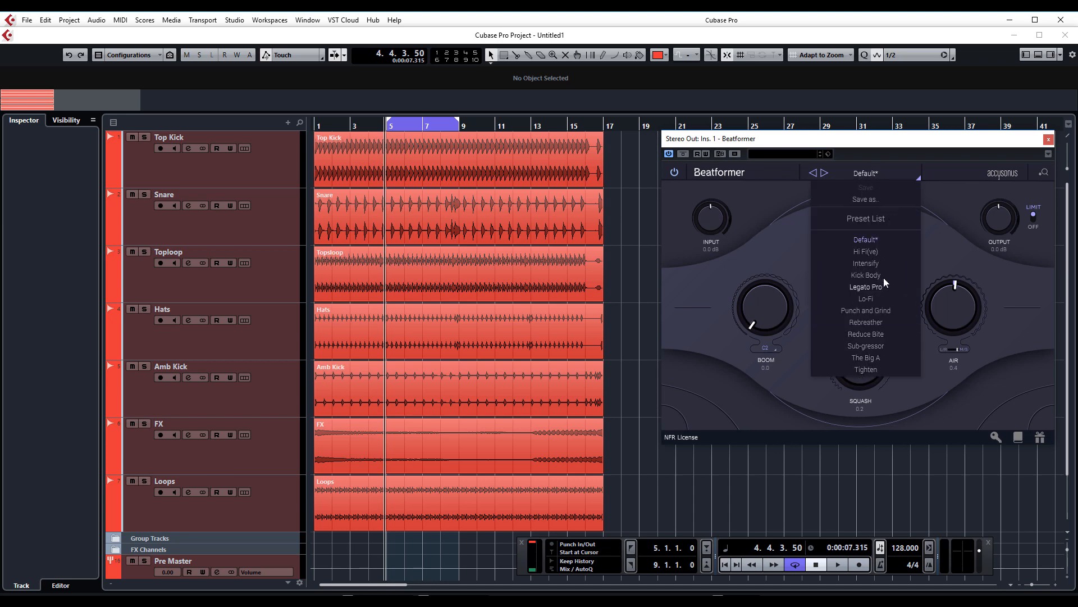
click(939, 202)
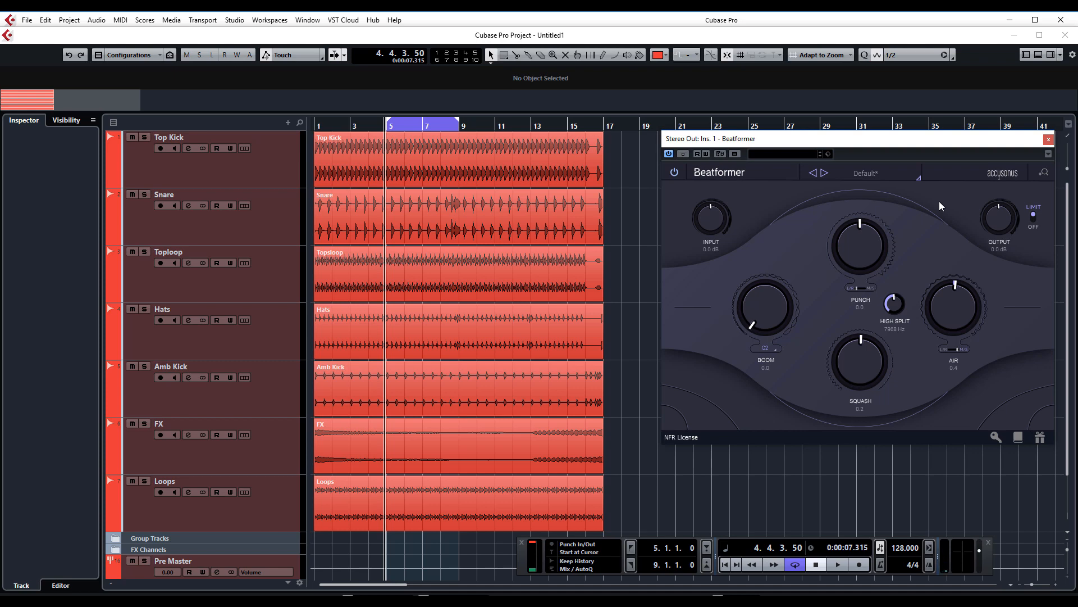
click(684, 154)
key(space)
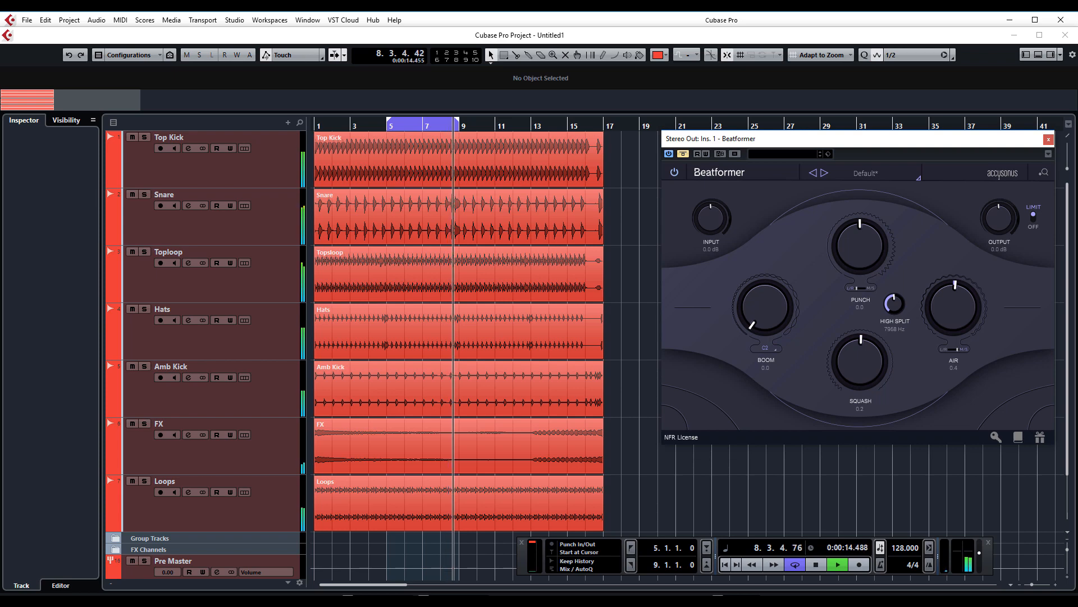
key(space)
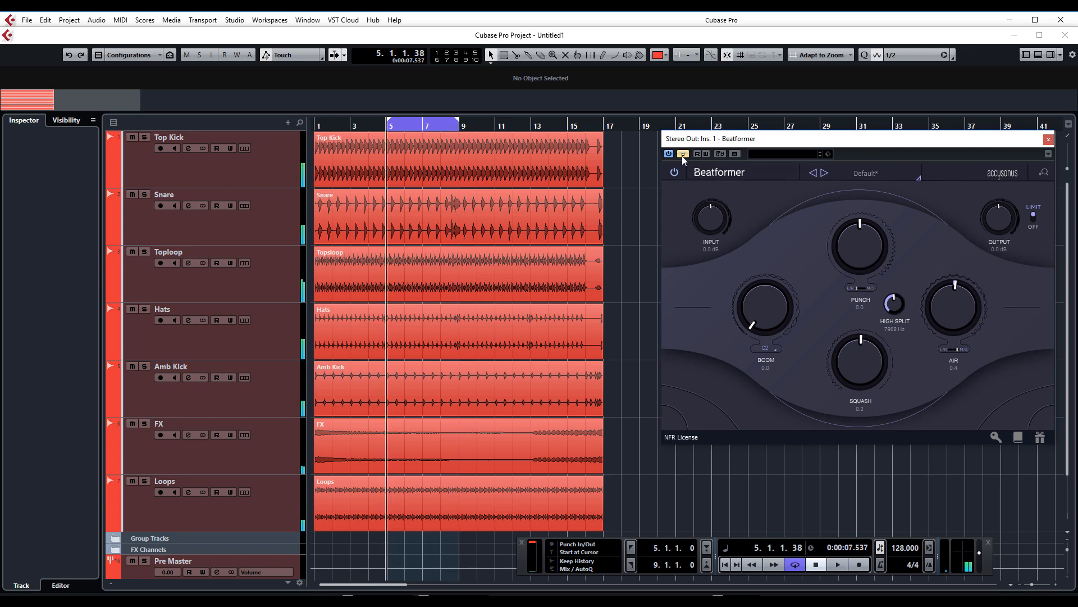
click(682, 154)
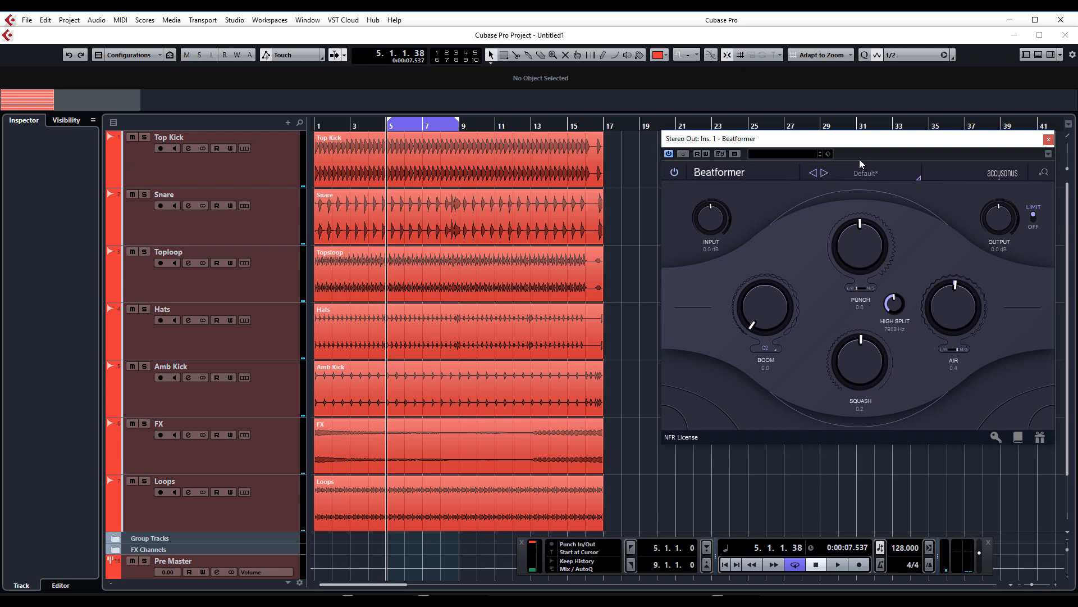
- Play the loop with Beatformer active, try negative and positive Punch amounts, and leave Punch at about 1.5
key(space)
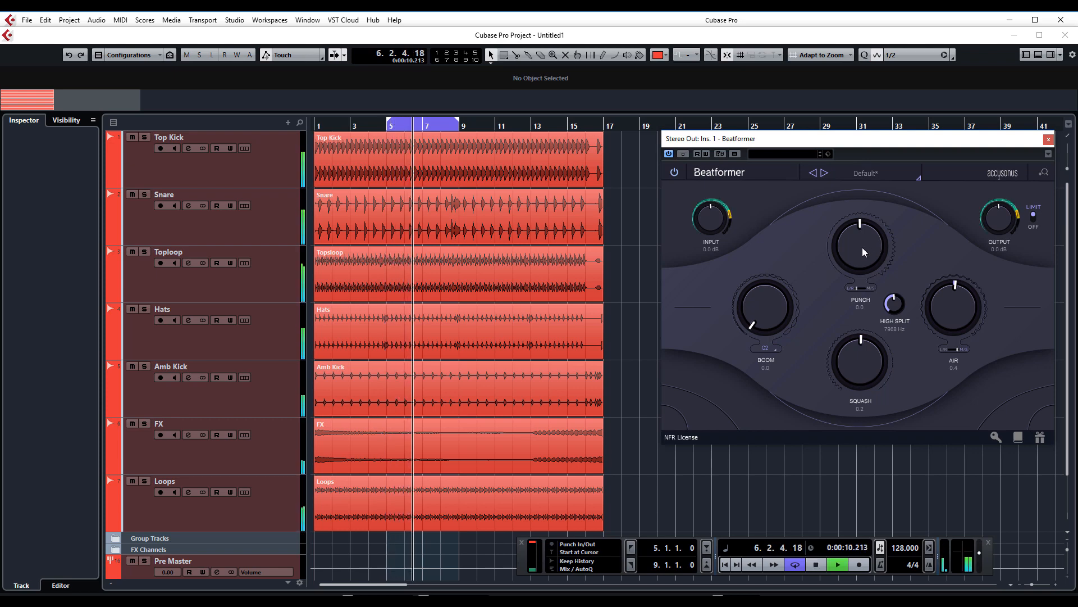
drag(862, 248, 858, 218)
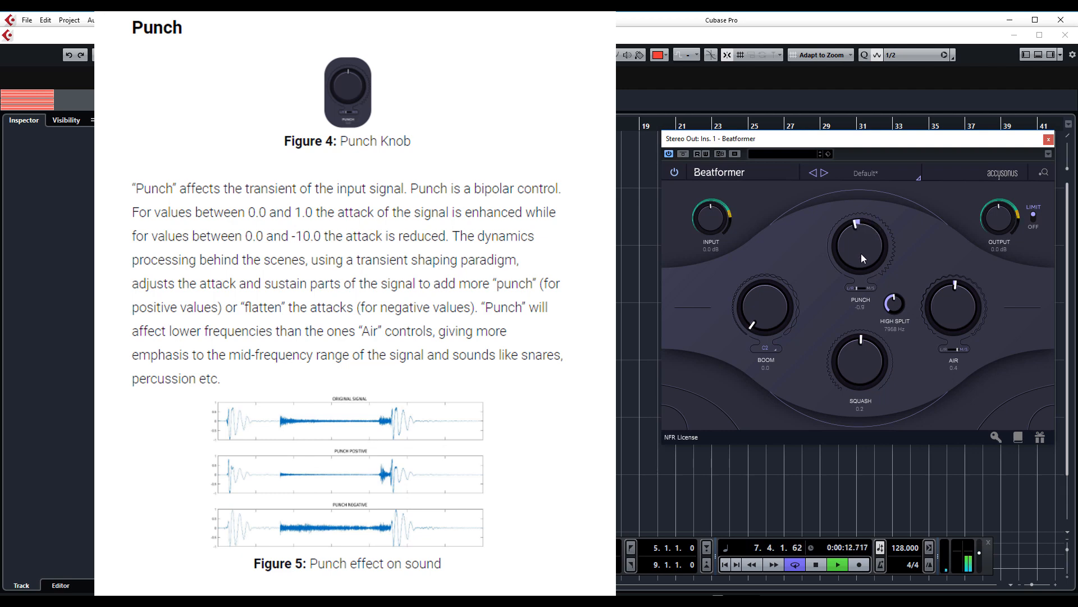
mouse_move(863, 261)
mouse_down()
mouse_move(866, 303)
mouse_move(857, 268)
mouse_up()
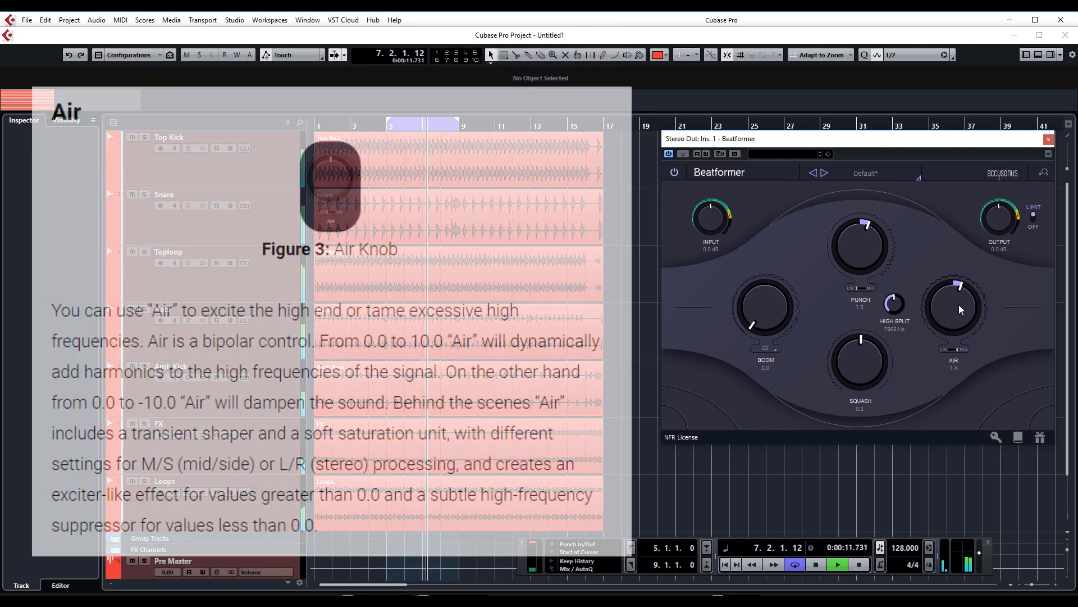
- Audition the master Beatformer's ranges, leaving Air at 0.3, High Split at about 8.5 kHz and Squash at 0.1
drag(959, 304, 961, 294)
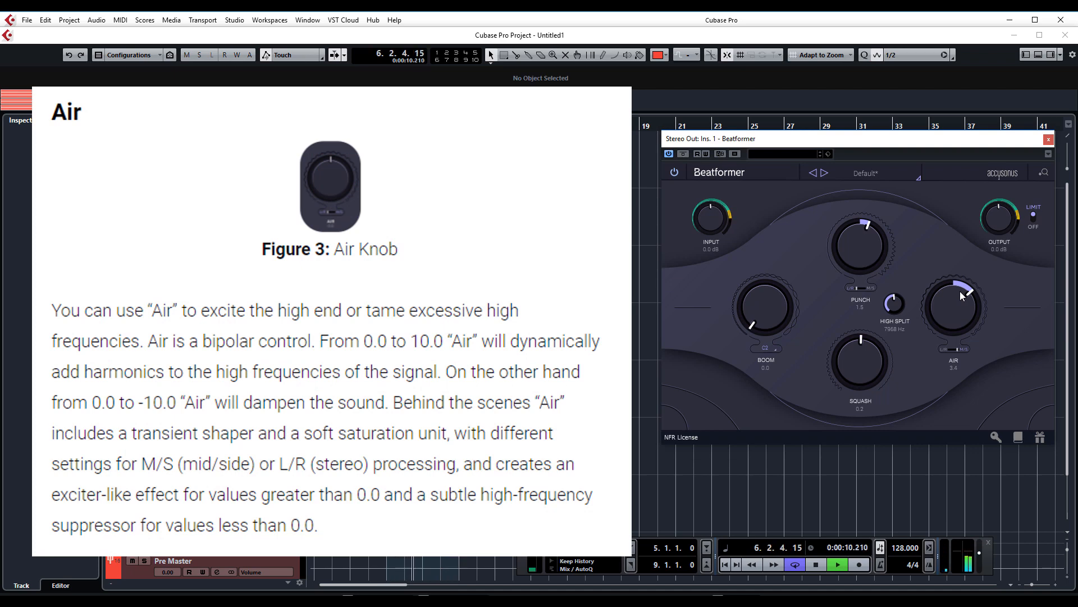
drag(962, 294, 951, 339)
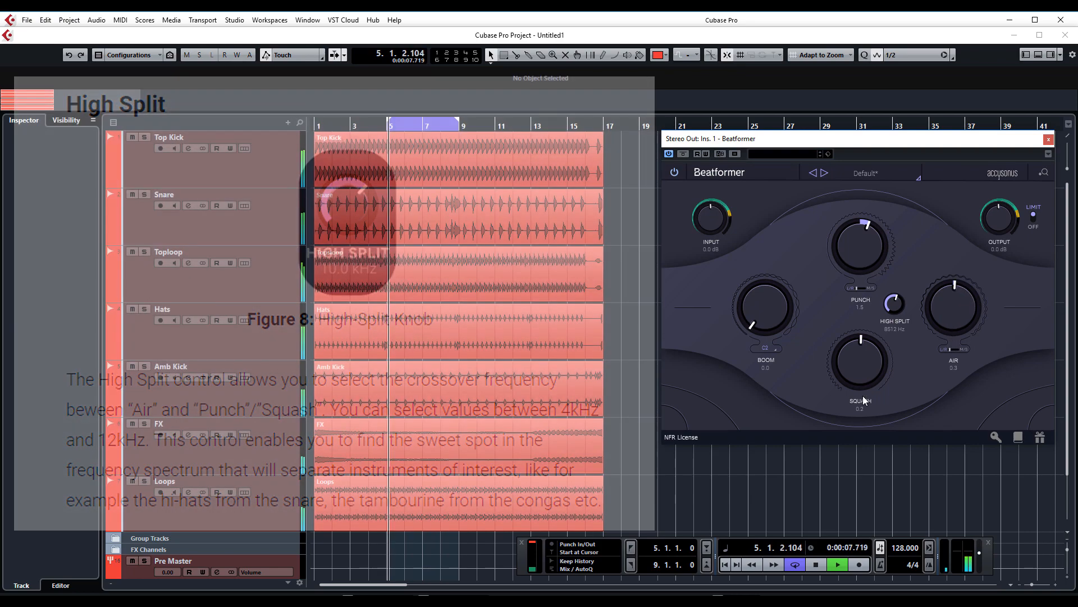
mouse_move(863, 396)
mouse_down()
mouse_move(869, 340)
mouse_move(872, 404)
mouse_up()
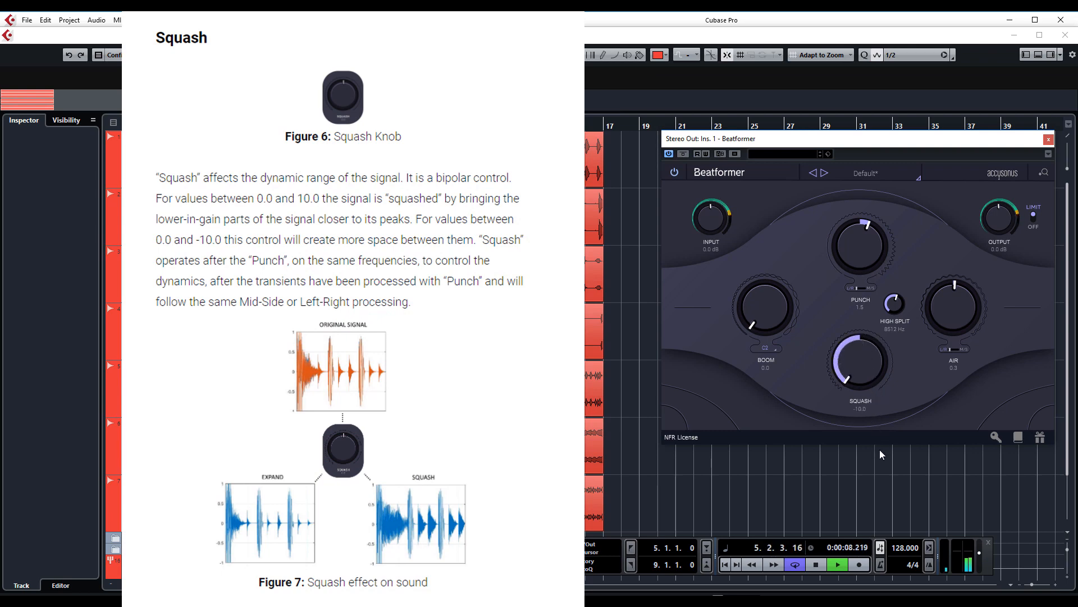
drag(879, 449, 868, 370)
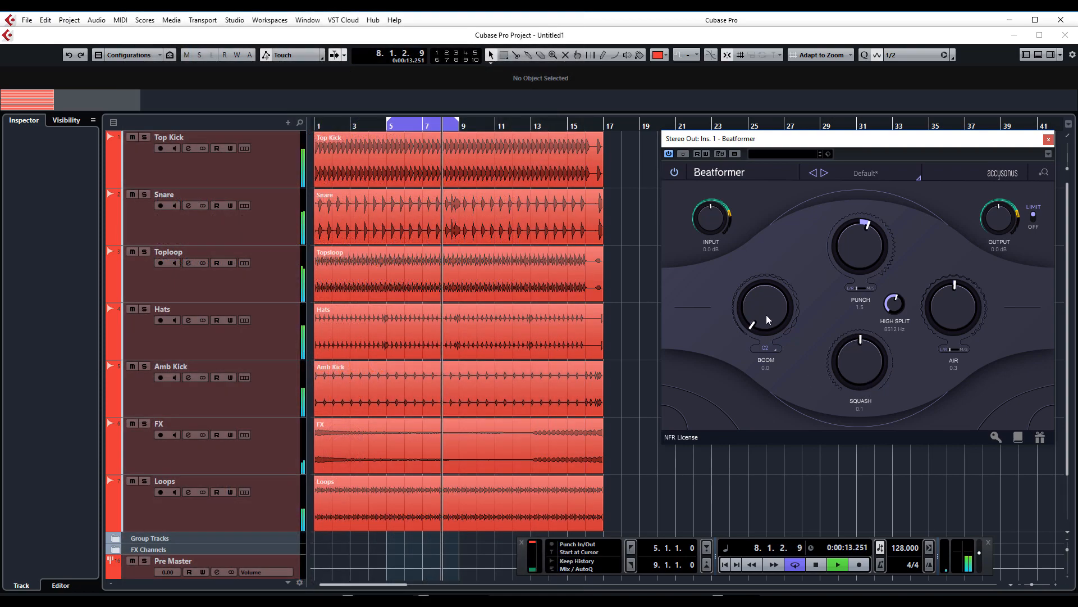
- Tune the master Beatformer's Boom to 82.41 E2 at an amount of 4.2, and close the plug-in with playback stopped
drag(767, 315, 765, 224)
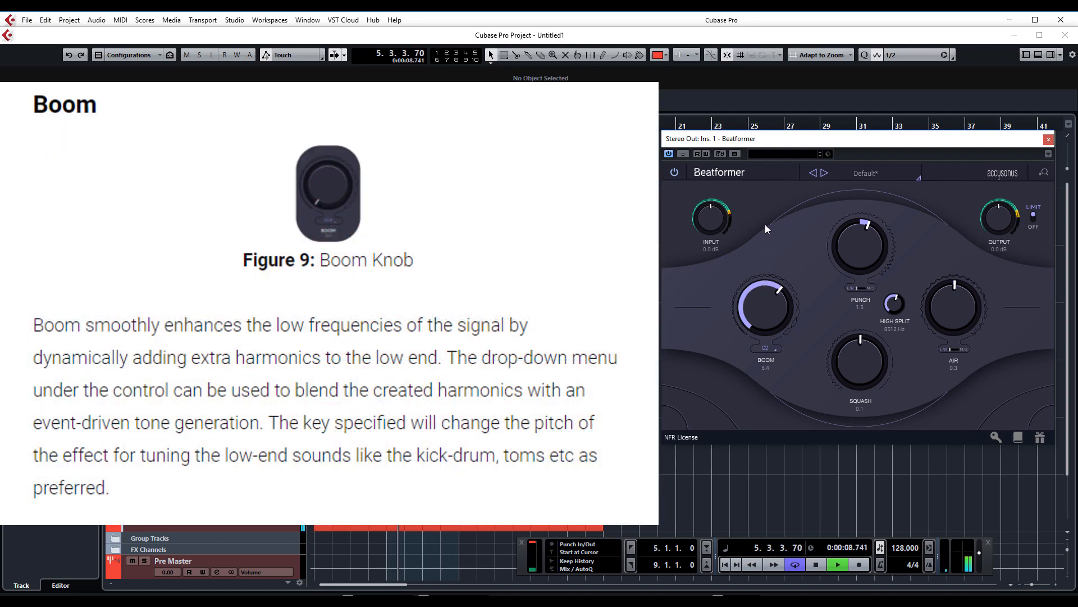
click(770, 349)
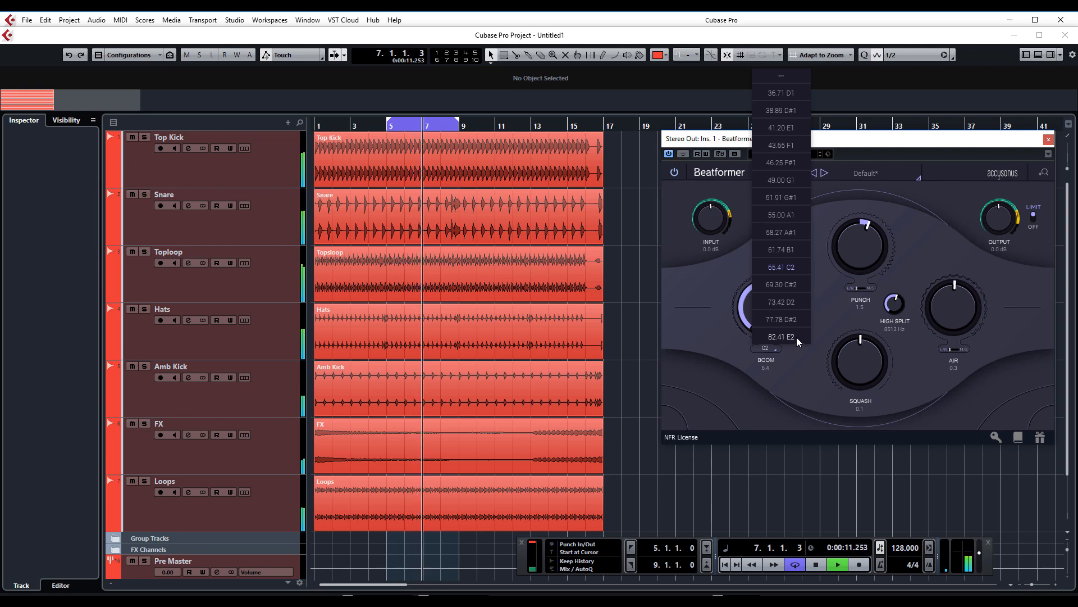
click(796, 337)
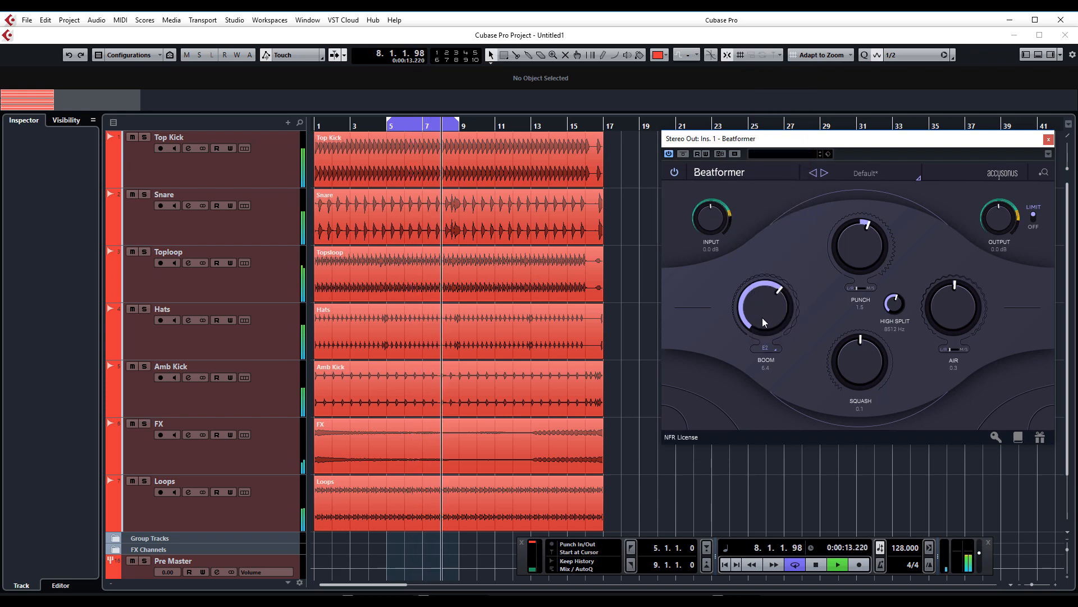
drag(763, 318, 765, 348)
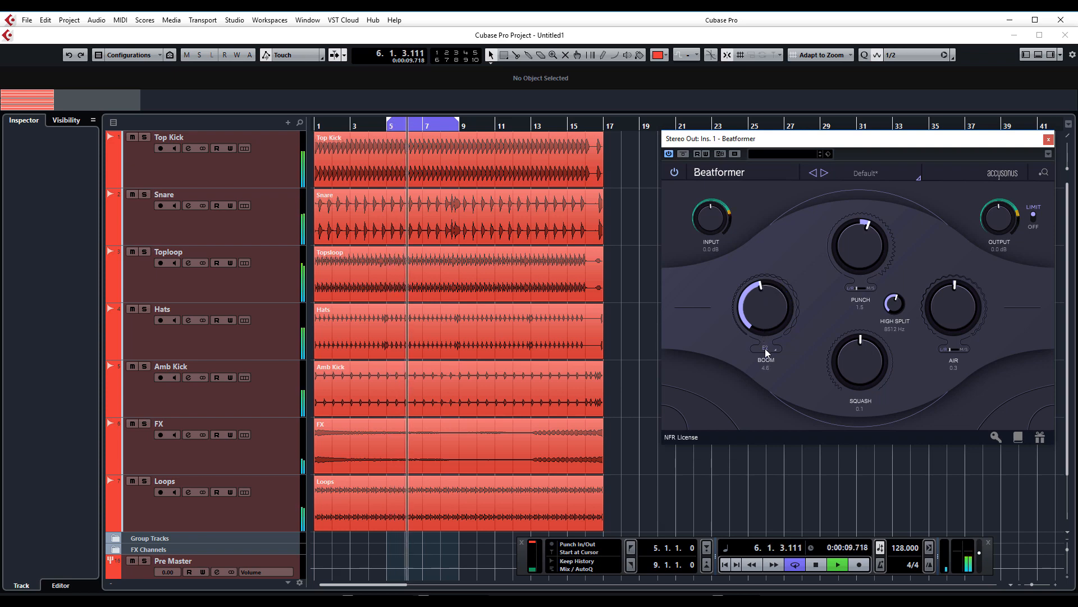
key(space)
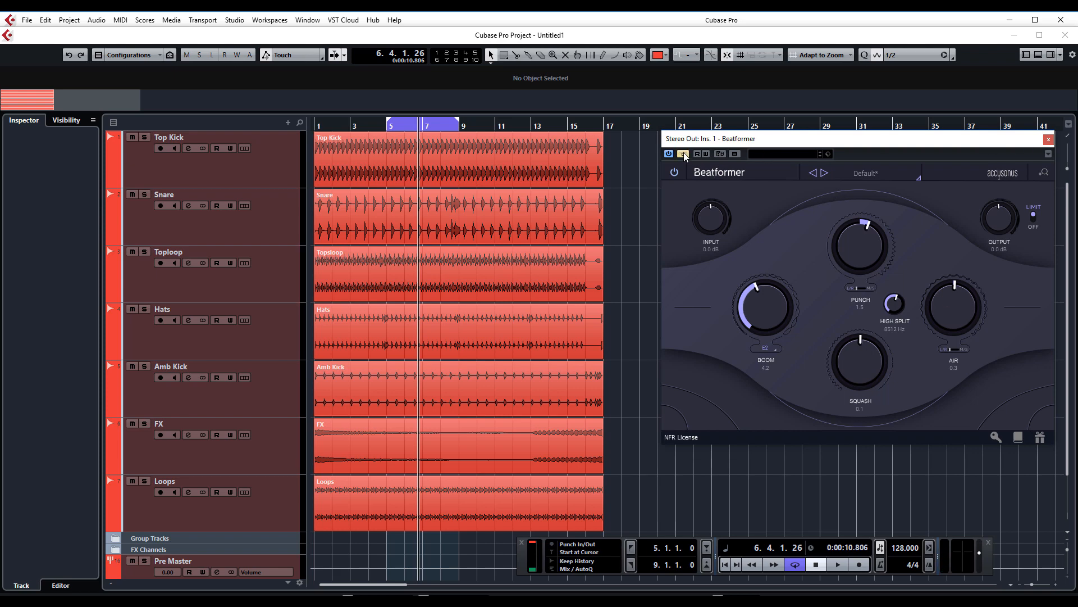
click(1048, 140)
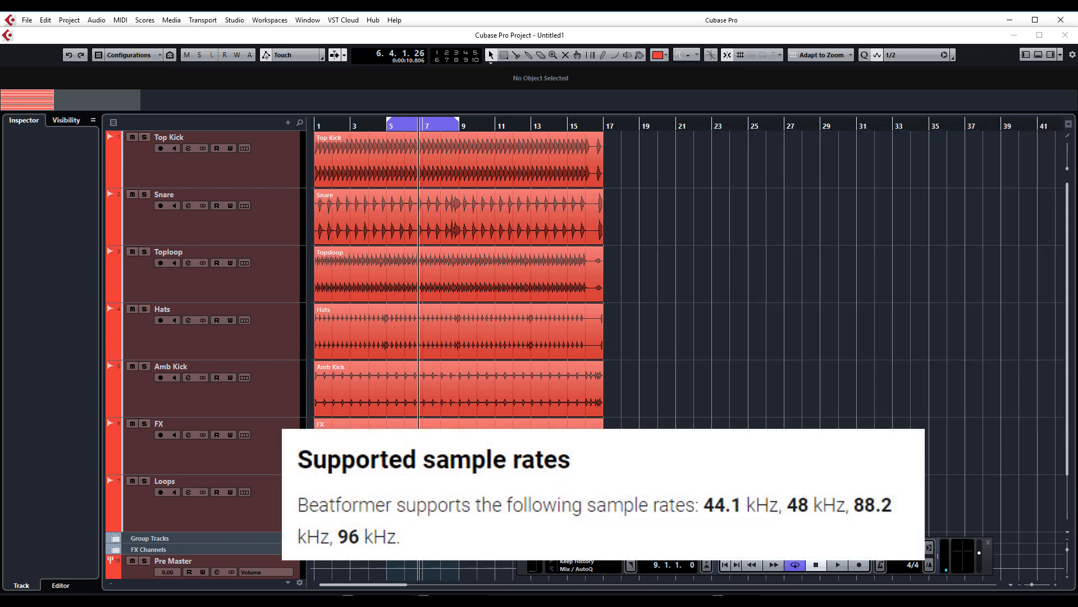
- Play the Top Kick track soloed and bring up the Beatformer in its first insert
key(space)
key(s)
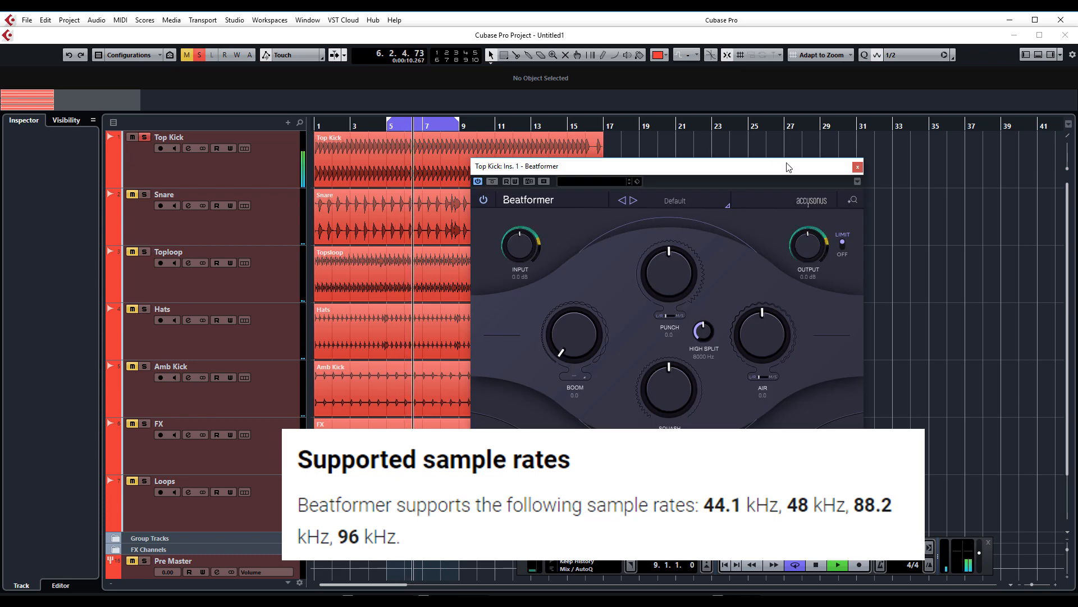
drag(787, 166, 795, 138)
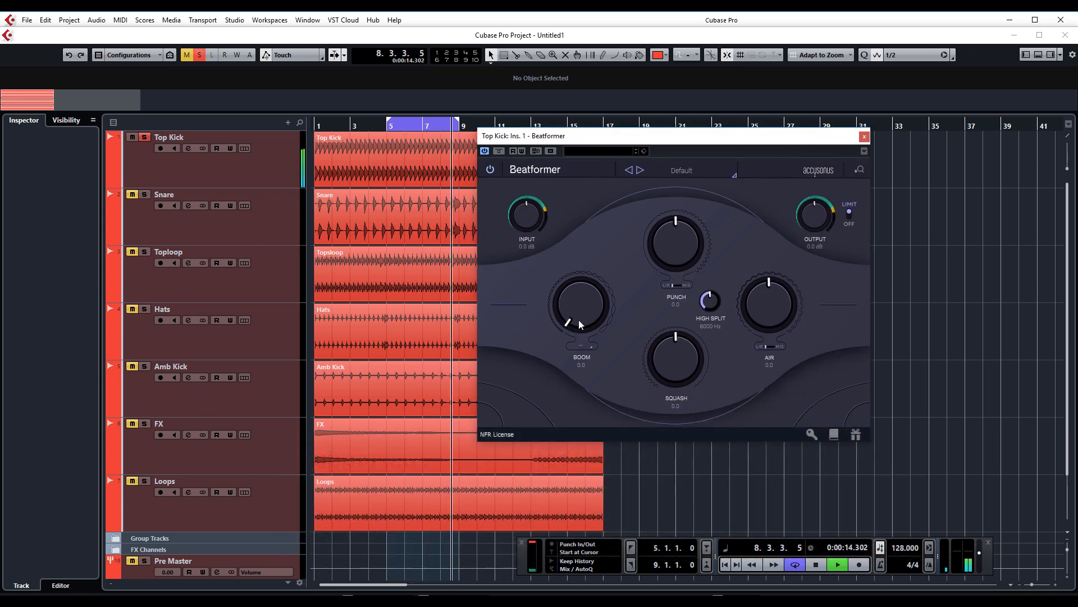
- Try the Top Kick's Boom at an amount of 7.1 tuned to 65.41 C2 and 73.42 D2
drag(579, 321, 578, 246)
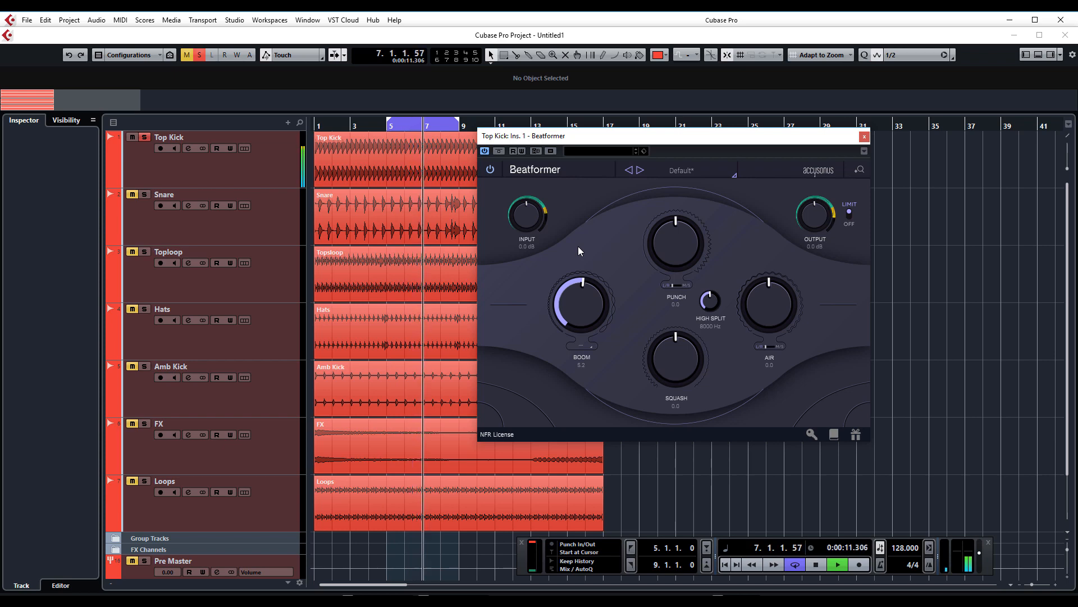
drag(578, 308, 574, 301)
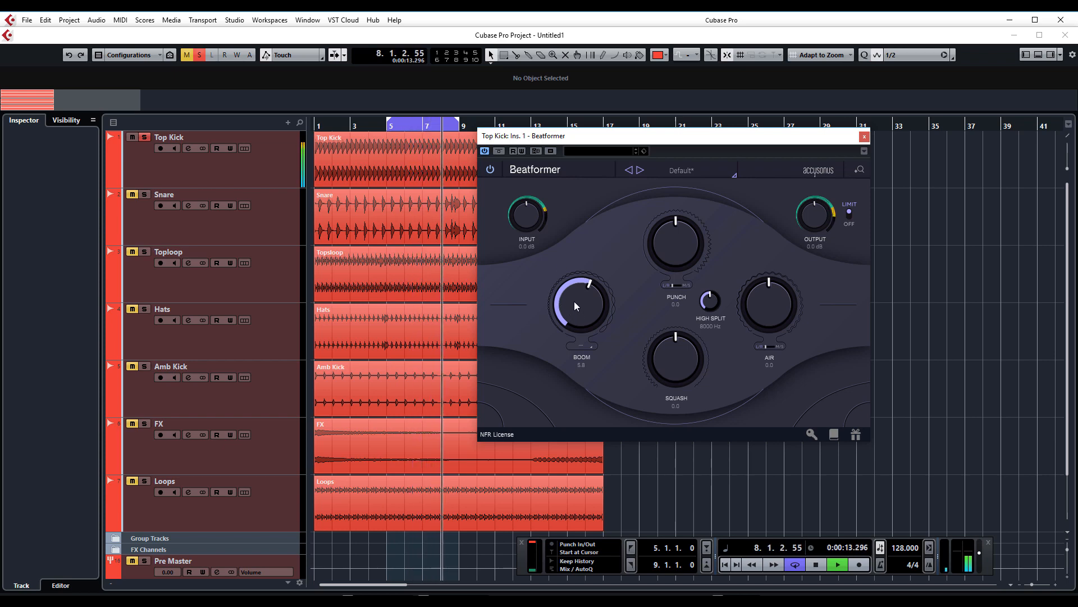
click(582, 348)
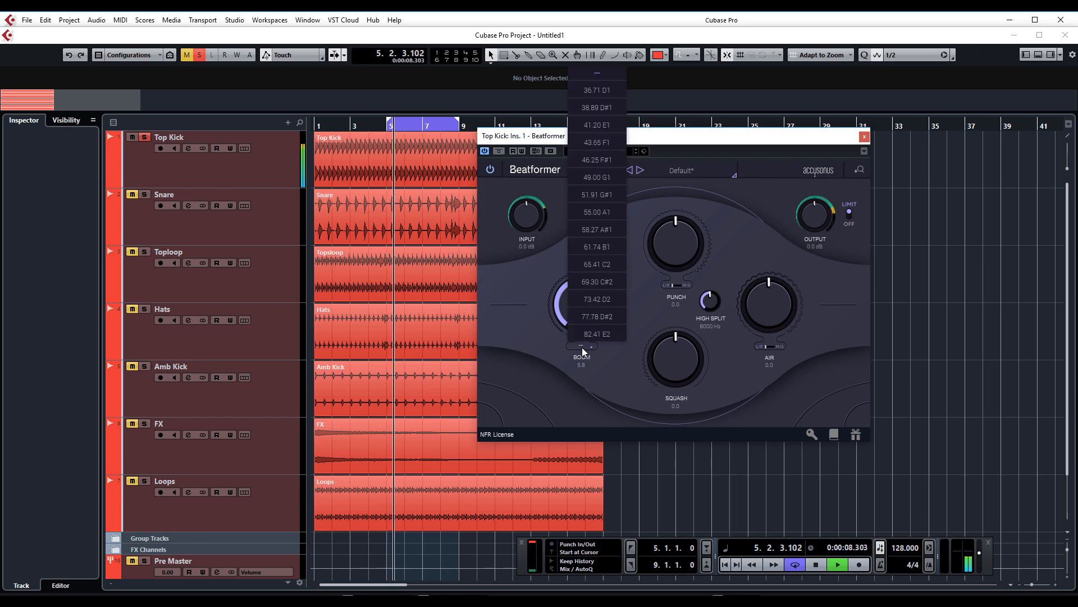
click(601, 266)
drag(589, 303, 587, 285)
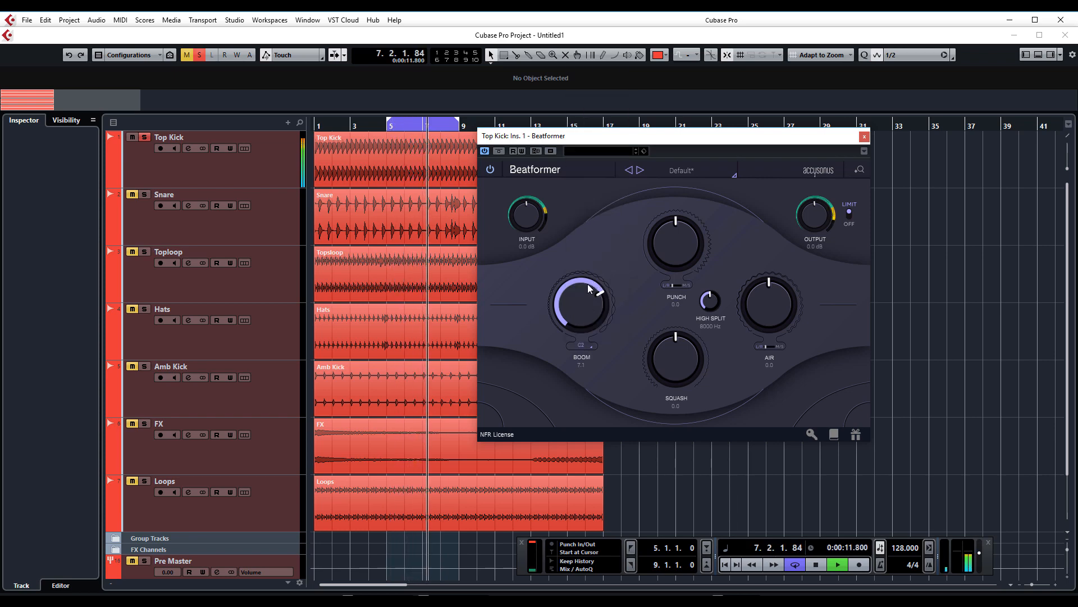
click(582, 345)
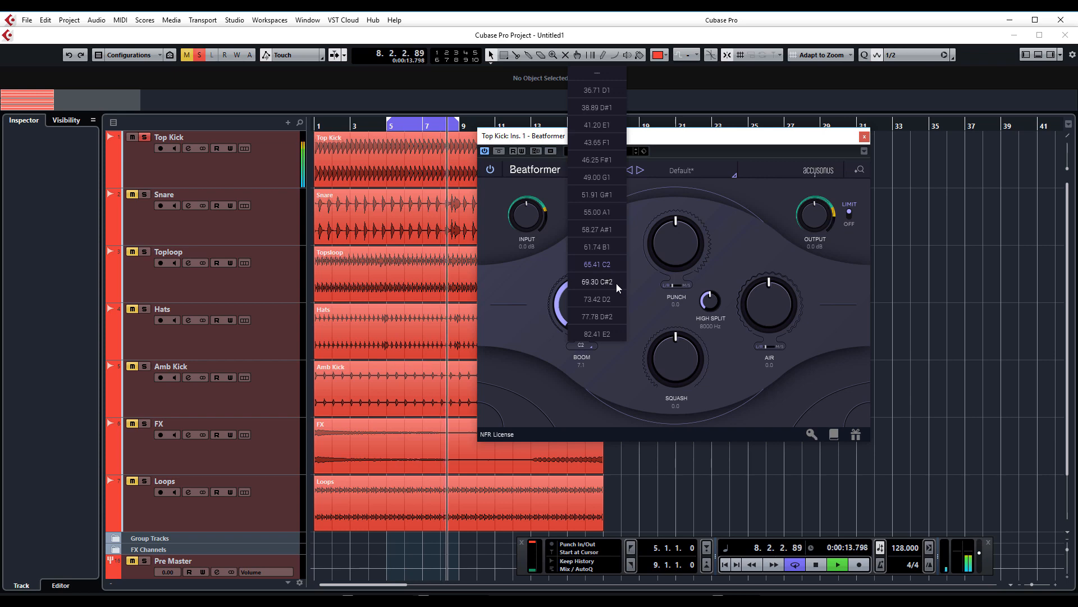
click(609, 301)
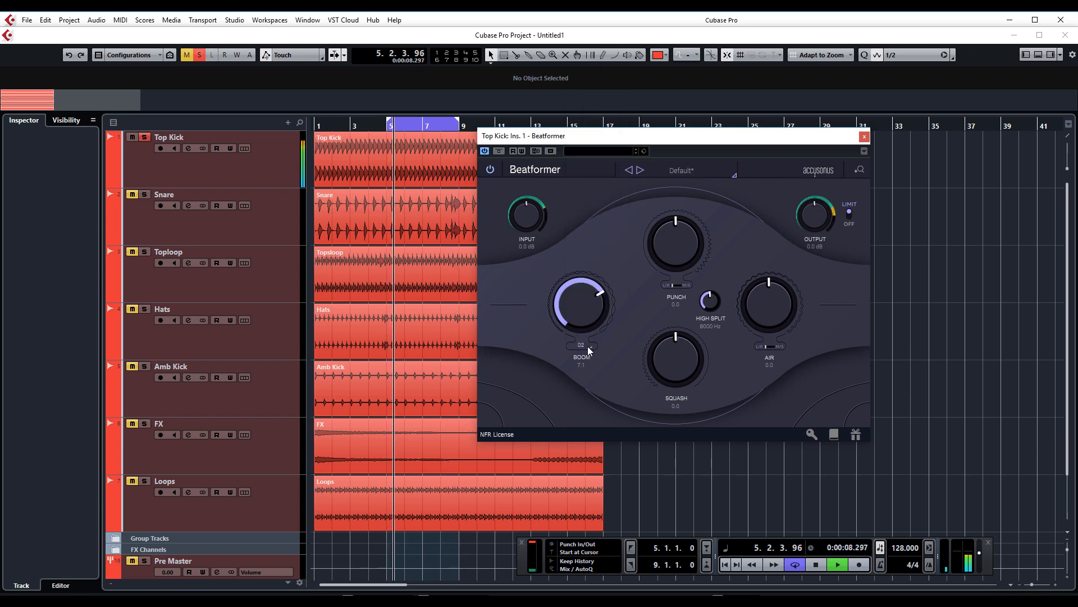
- Tune the Top Kick's Boom to 82.41 E2 and set its amount to about 3.5
click(591, 344)
click(606, 334)
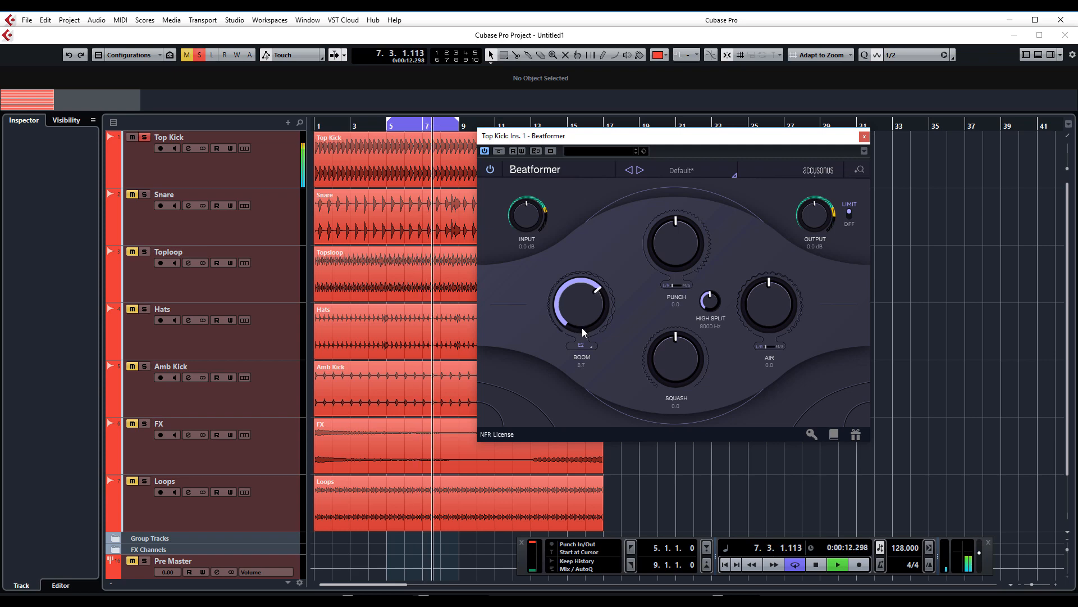
drag(582, 328, 586, 352)
drag(588, 361, 593, 373)
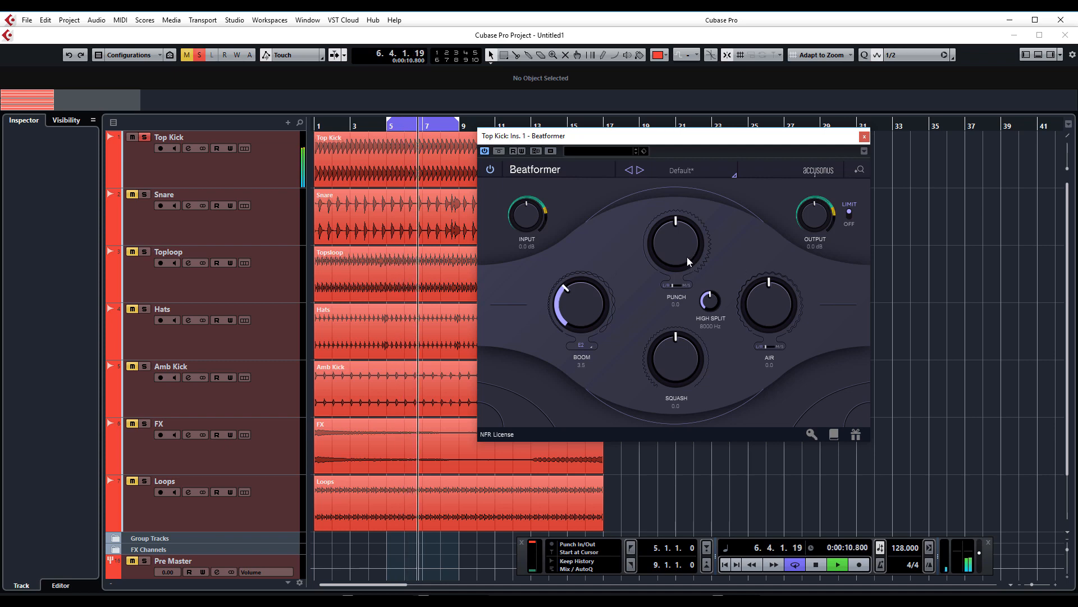
- Set the Top Kick's Punch to 3.0 and compare the kick with the plug-in bypassed and active
mouse_move(686, 257)
mouse_down()
mouse_move(690, 204)
mouse_move(699, 241)
mouse_up()
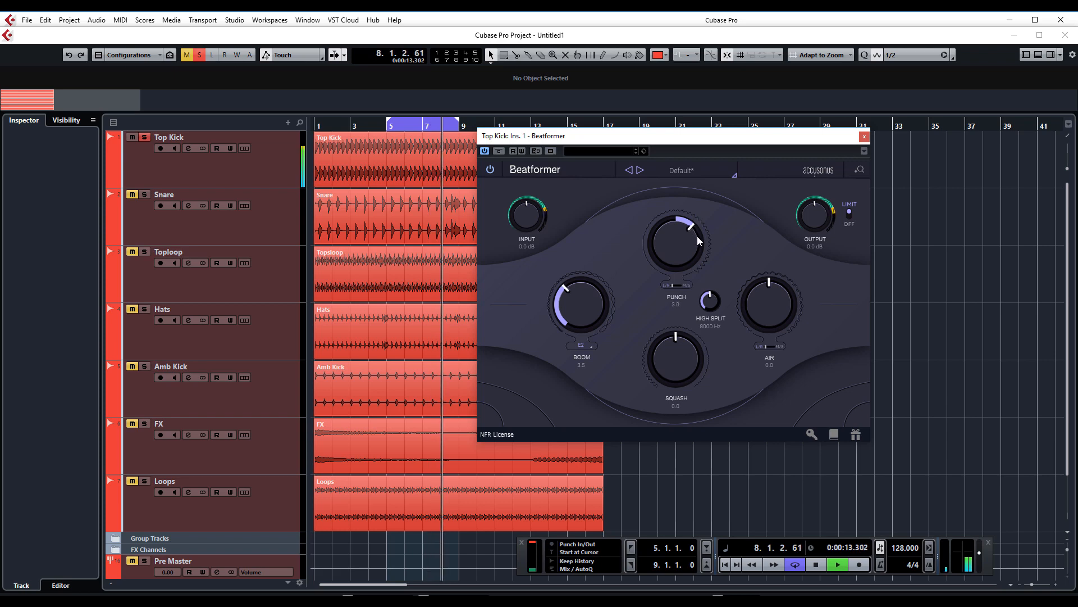
click(499, 151)
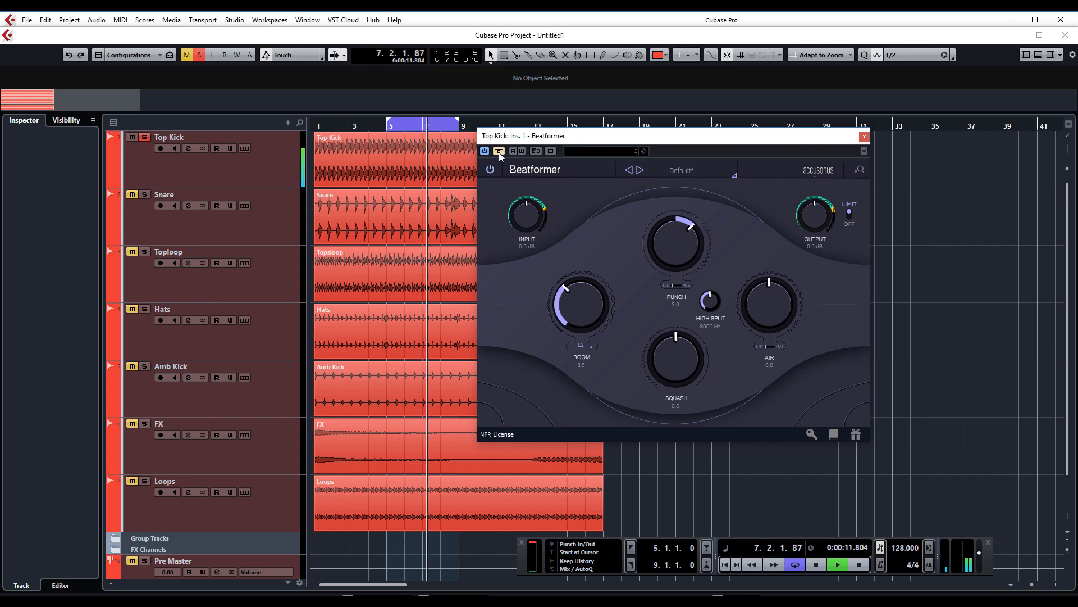
click(499, 151)
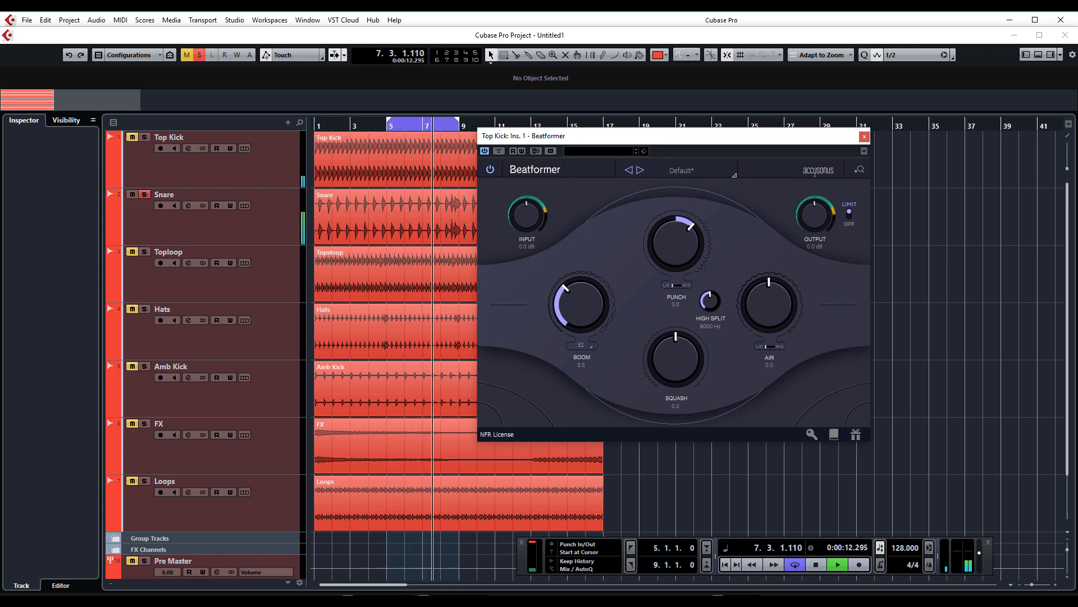
- Switch from the Top Kick to the soloed Snare's Beatformer and set its Squash to -3.3
click(733, 137)
click(865, 136)
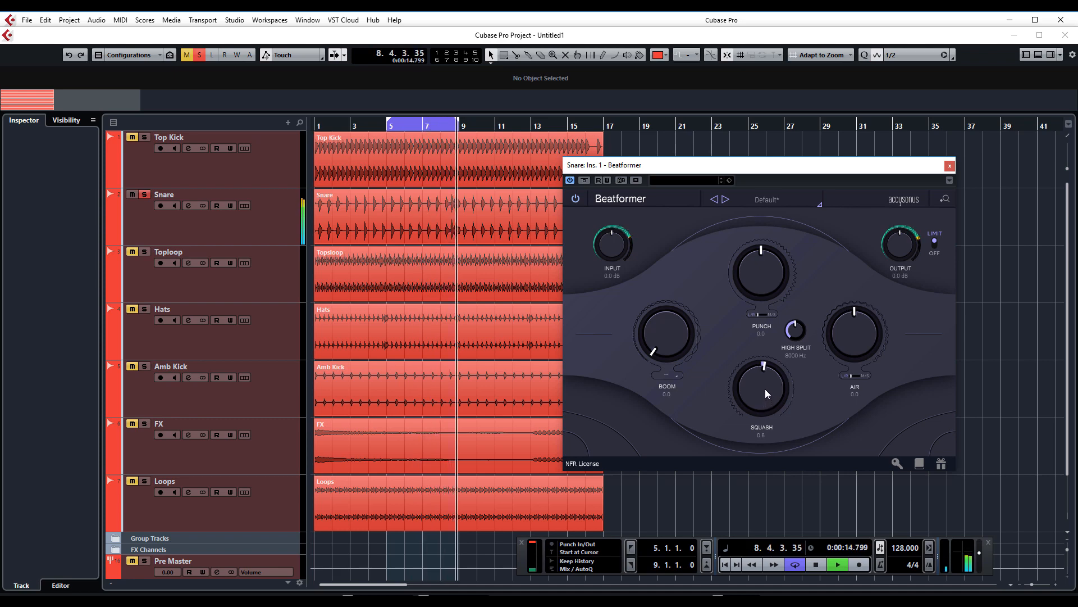
drag(765, 395, 763, 419)
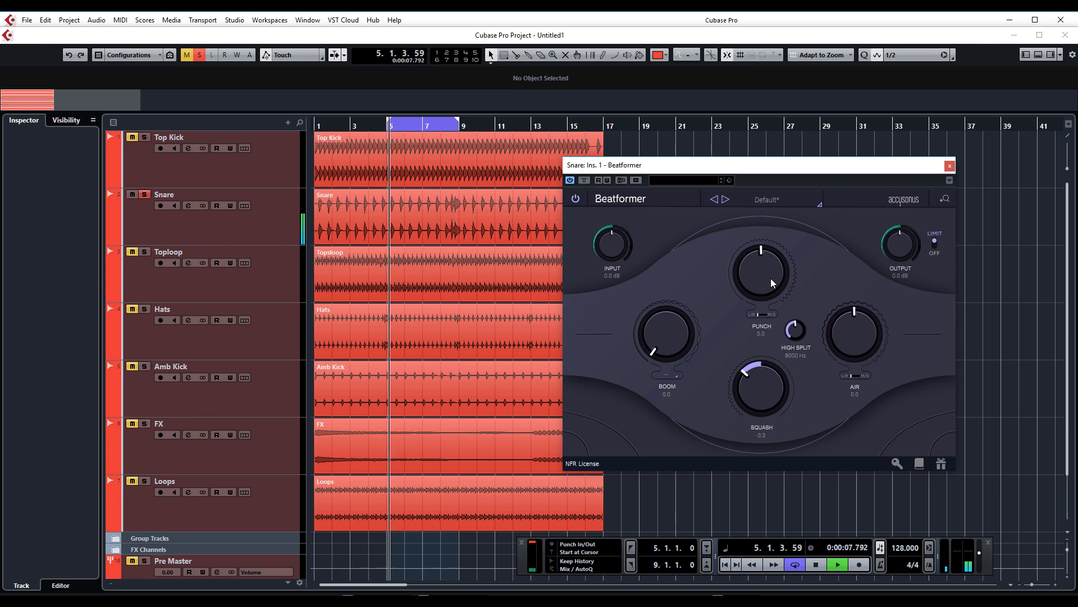
- Raise the Snare's Punch to about 2.5 and its Air to about 6
drag(770, 278, 762, 262)
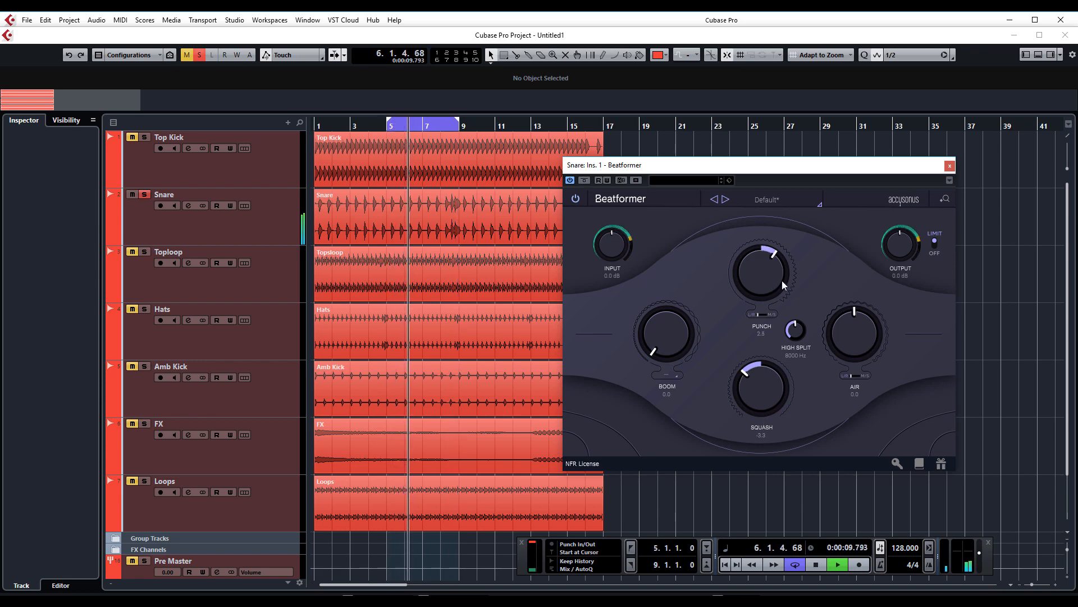
drag(857, 346, 851, 302)
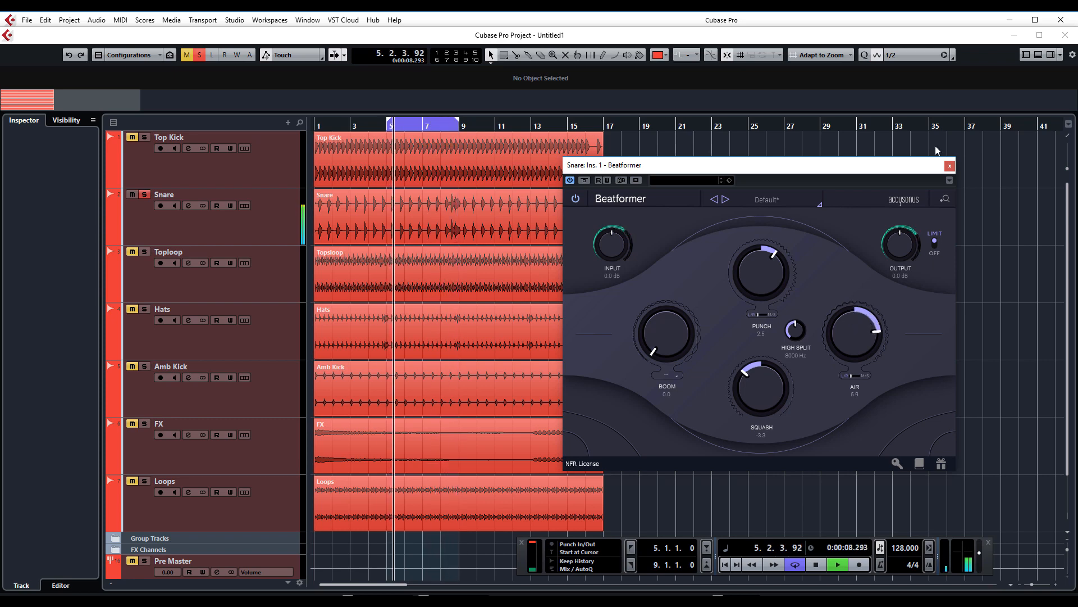
- Switch from the Snare's Beatformer to the soloed Toploop's and set its Punch to about 6.3 and Air to about 3.8
click(949, 165)
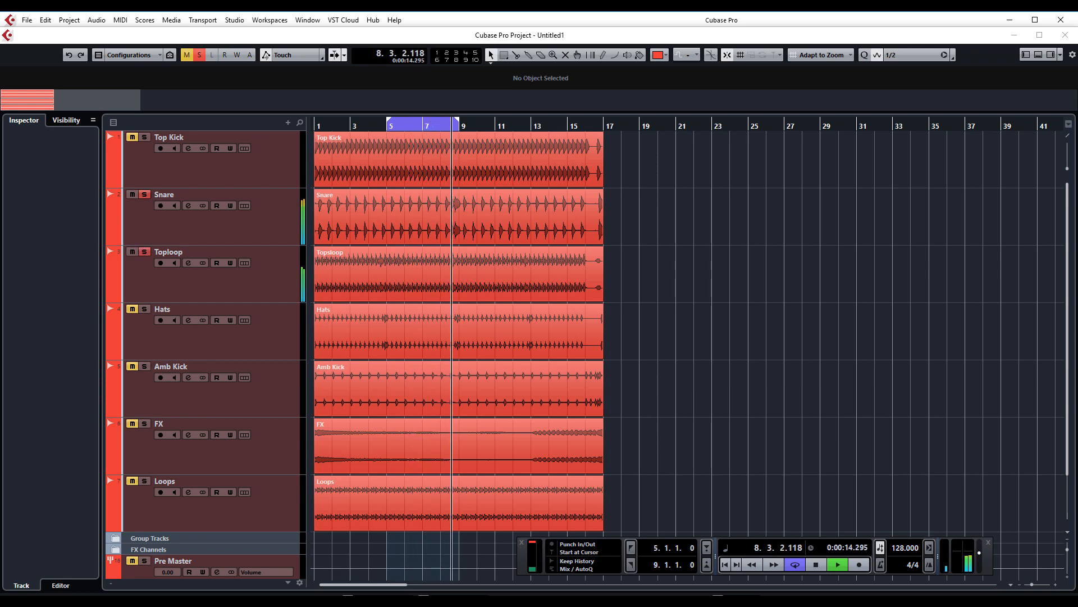
click(245, 262)
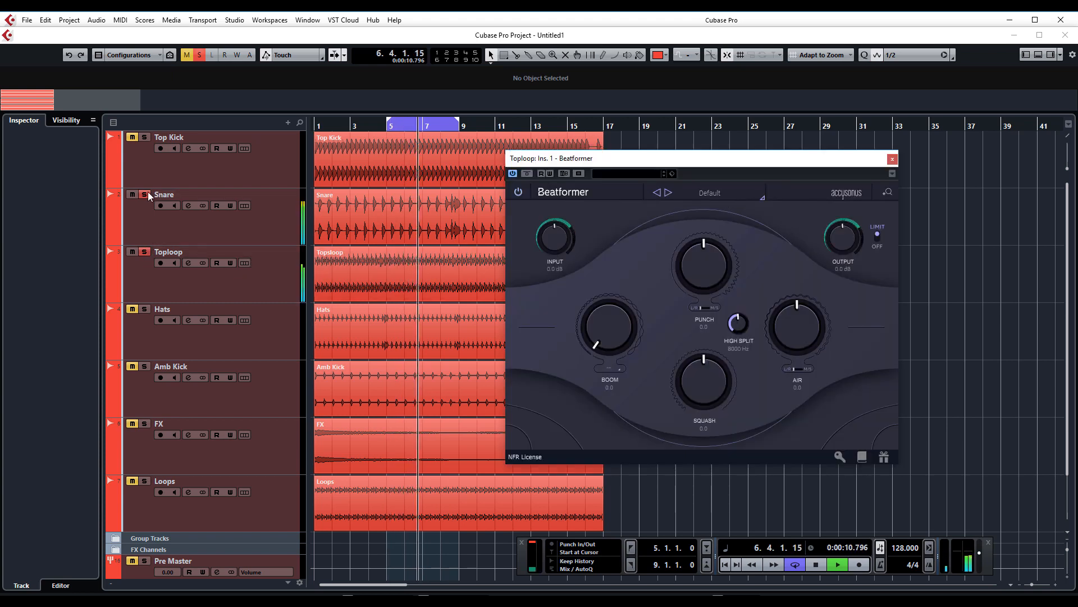
drag(753, 158, 796, 135)
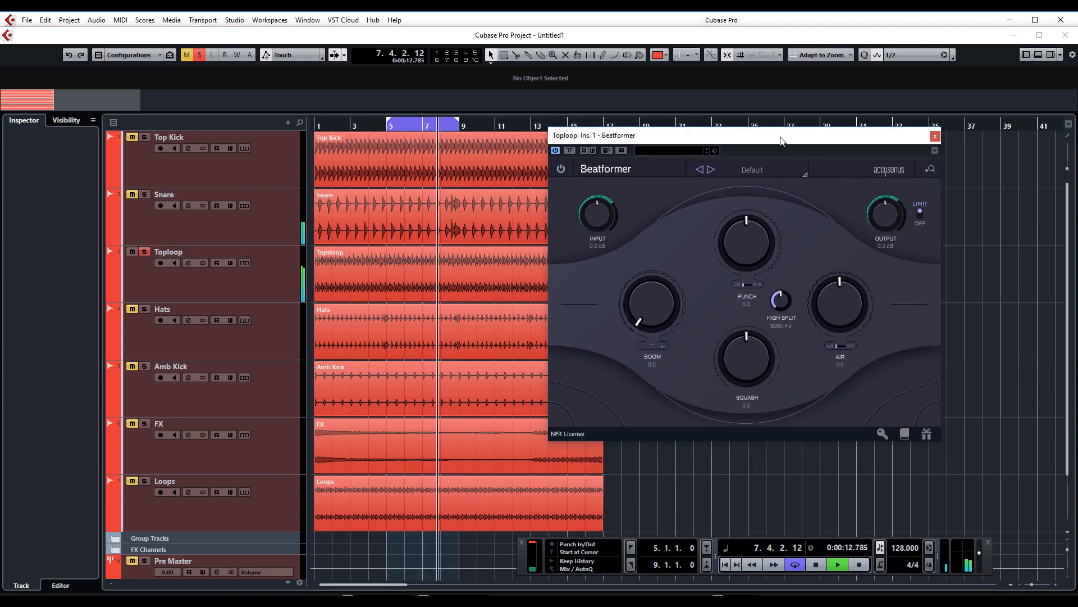
drag(774, 250, 762, 219)
drag(830, 321, 830, 284)
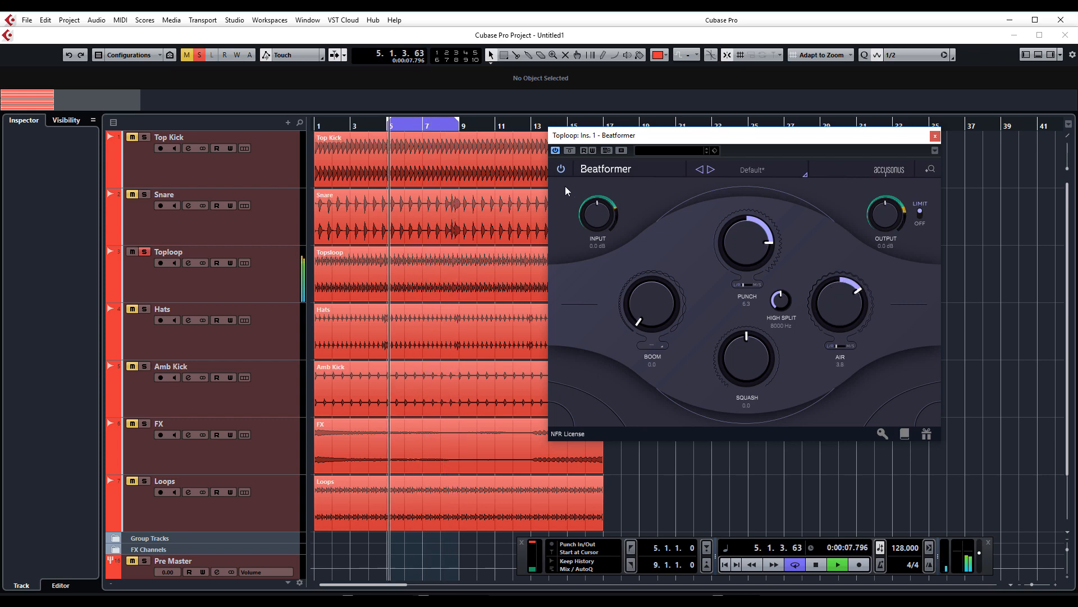
- Compare the Toploop with Beatformer bypassed and active, and lower the plug-in's output to about -2.6 dB
click(571, 151)
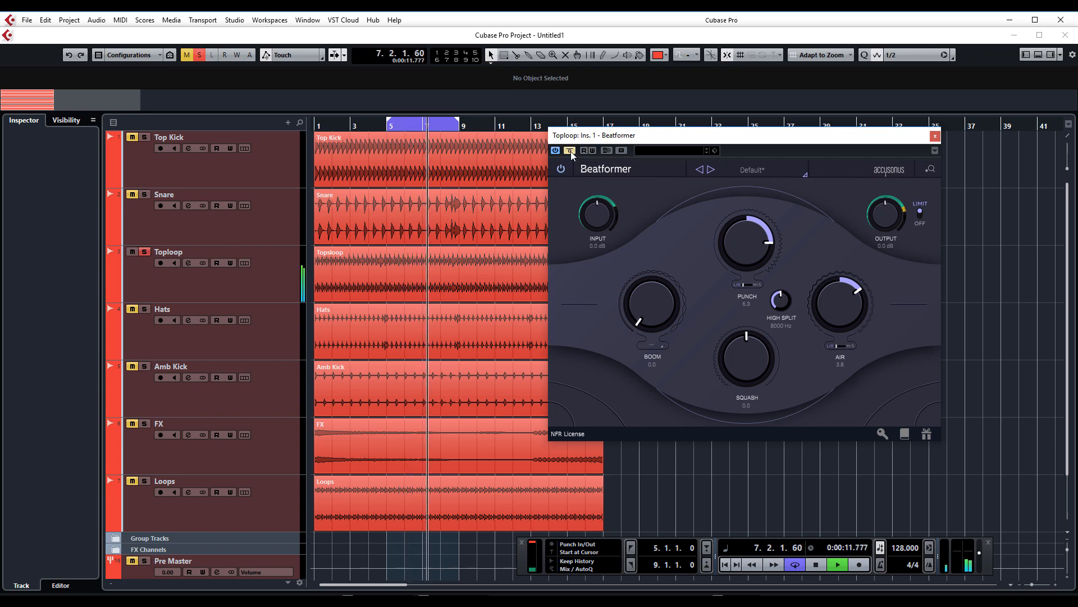
click(570, 151)
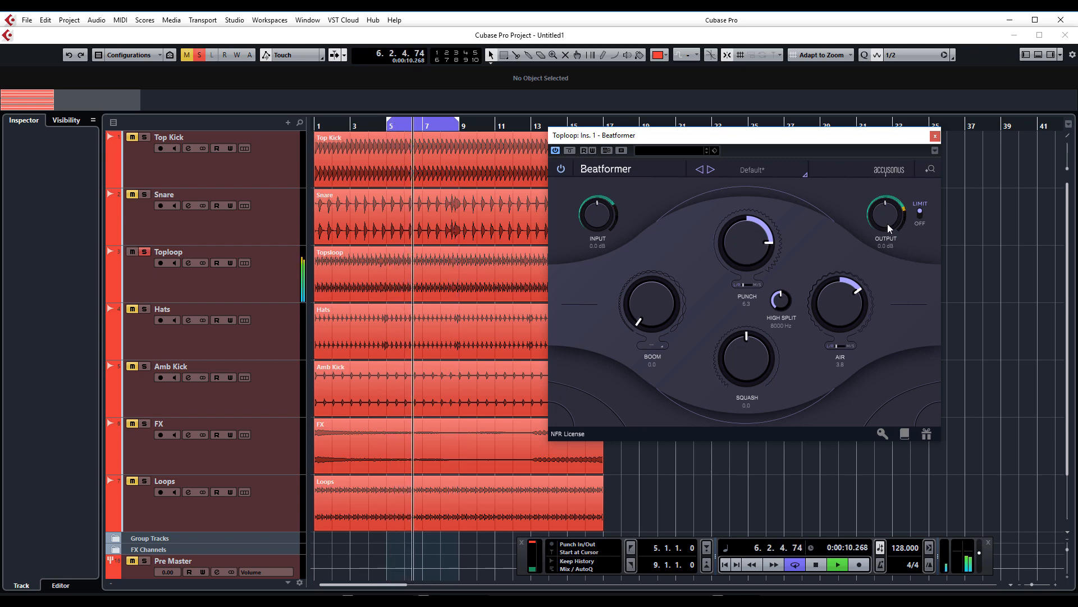
drag(887, 215, 887, 231)
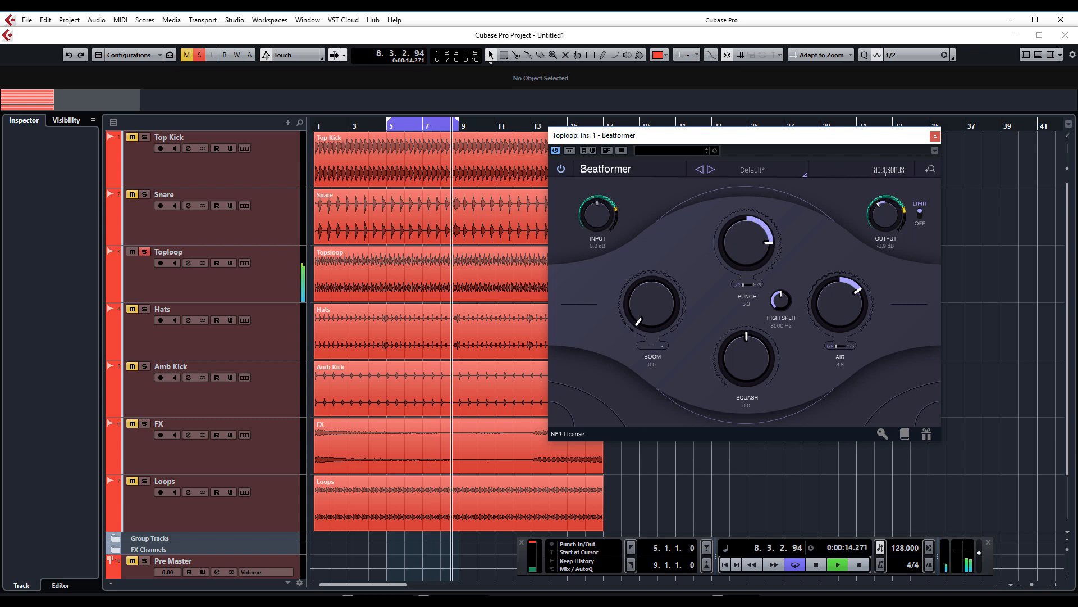
- Clear the track solos to play the full drum mix, and stop playback
key(s)
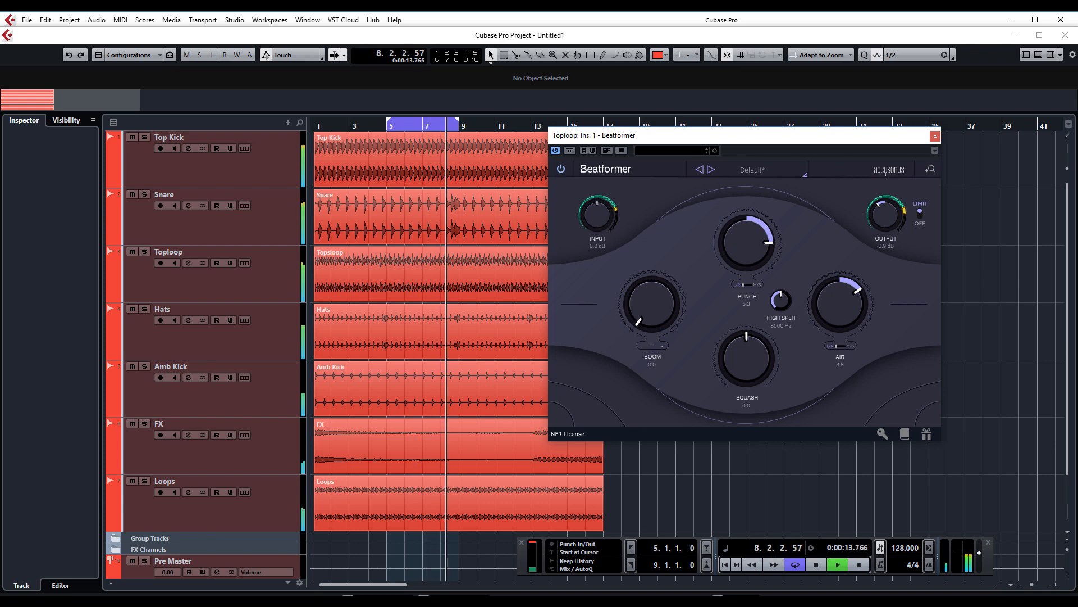
key(space)
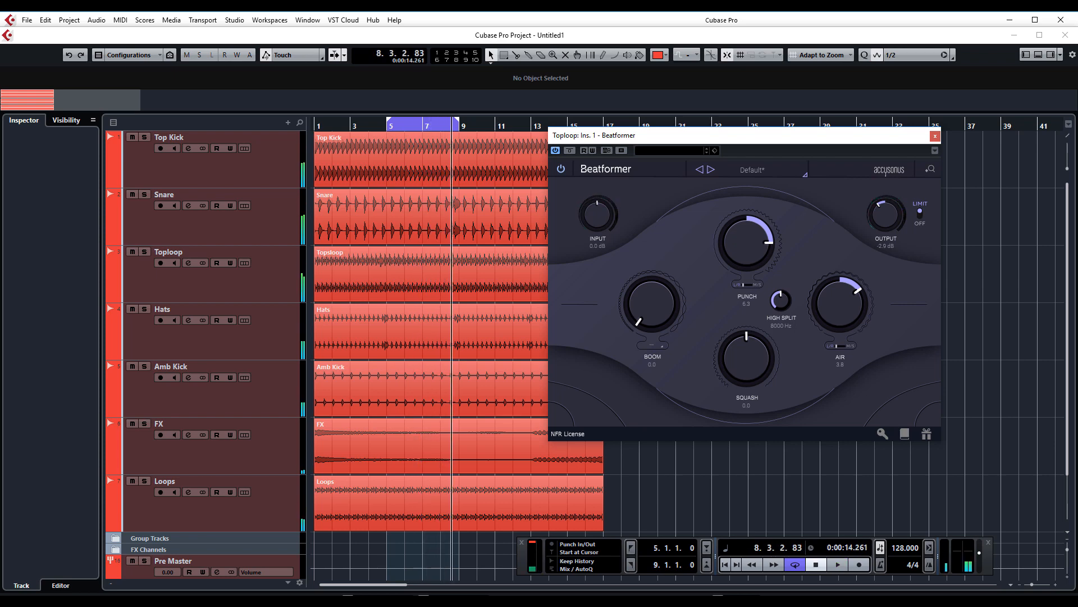